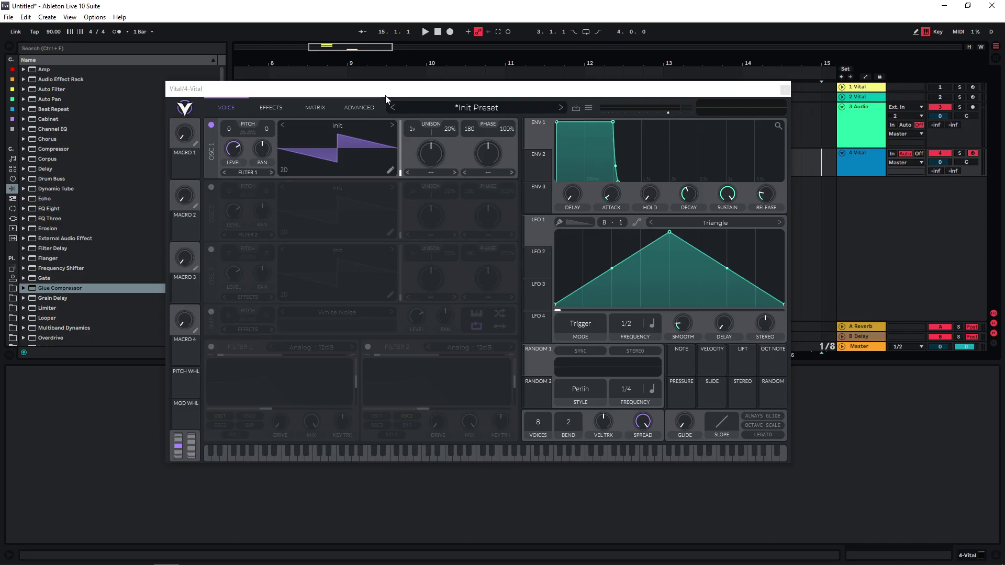
Load the Basic Shapes wavetable into oscillator 1.
click(335, 127)
click(566, 143)
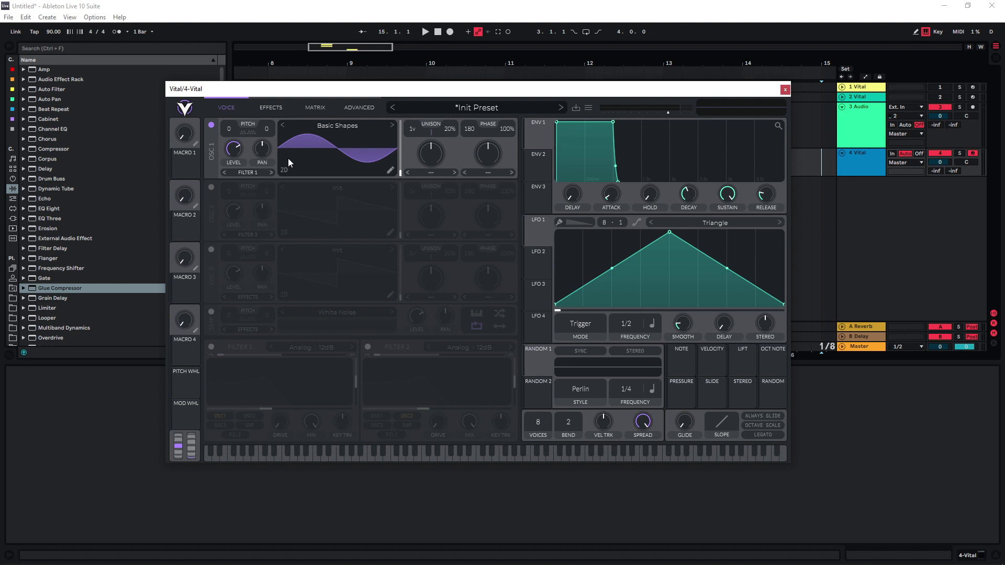
Shape LFO 1 into a steep decay curve, assign it to oscillator 1's level, and audition the result.
drag(669, 232, 541, 201)
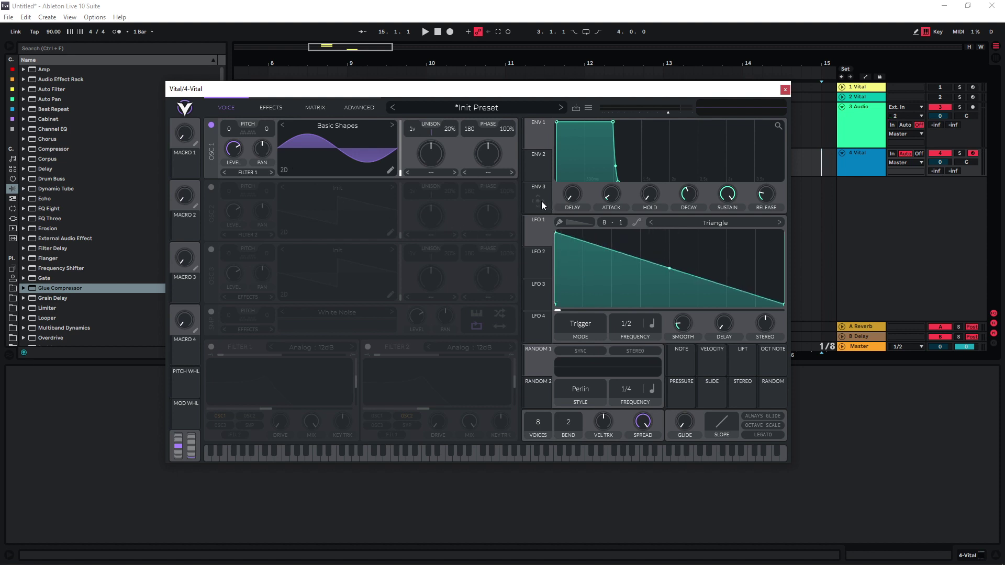
double_click(586, 243)
drag(586, 243, 611, 315)
drag(582, 272, 550, 299)
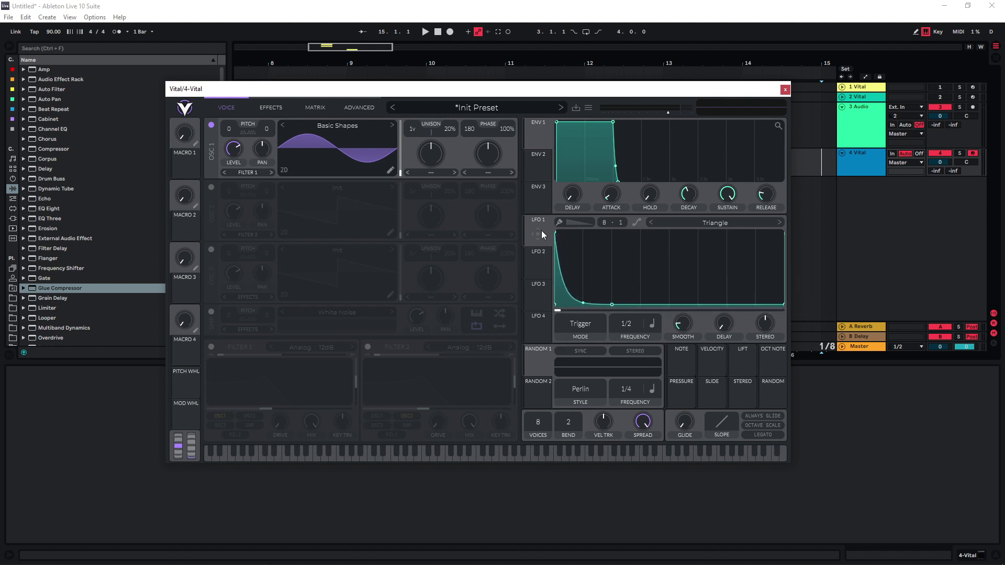
drag(541, 230, 234, 166)
key(a)
key(a)
Set oscillator 1's phase distortion to FM Sample and enable the White Noise sampler with its level at 0.
click(489, 173)
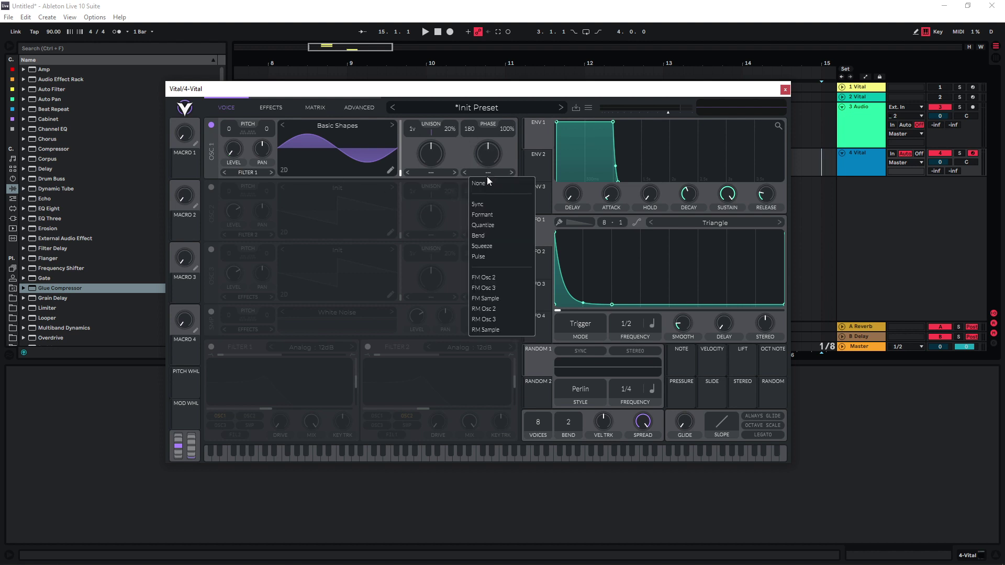
click(510, 297)
click(211, 313)
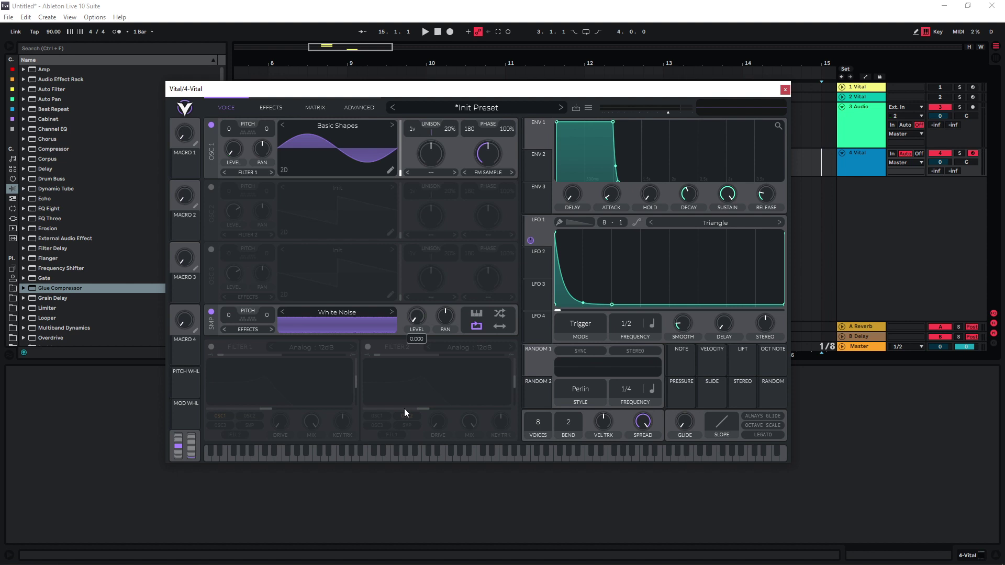
Set oscillator 1's FM amount to zero and modulate it with LFO 2 shaped as a descending ramp.
drag(488, 153, 481, 189)
drag(488, 166, 491, 155)
click(536, 281)
drag(538, 265, 488, 157)
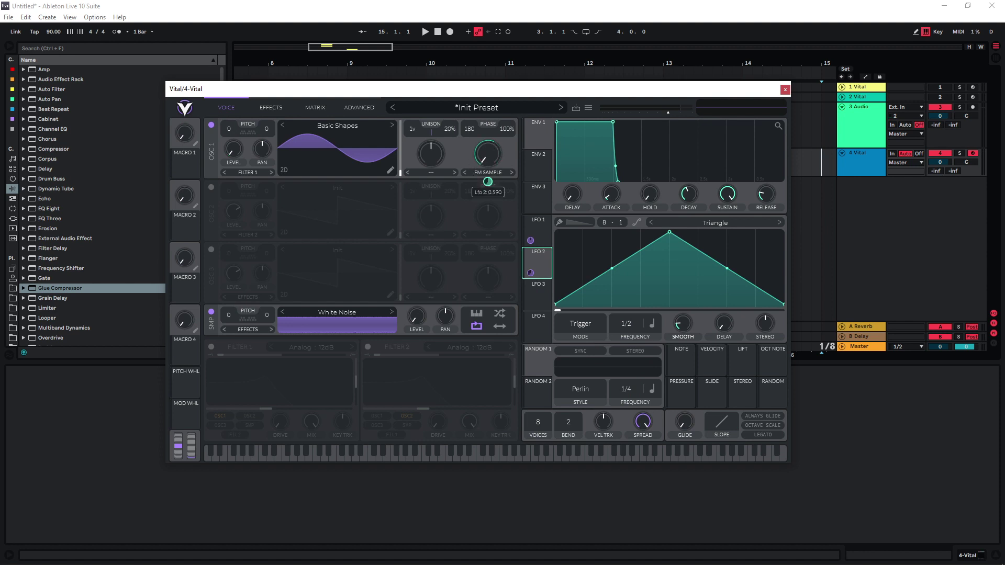
drag(669, 231, 554, 220)
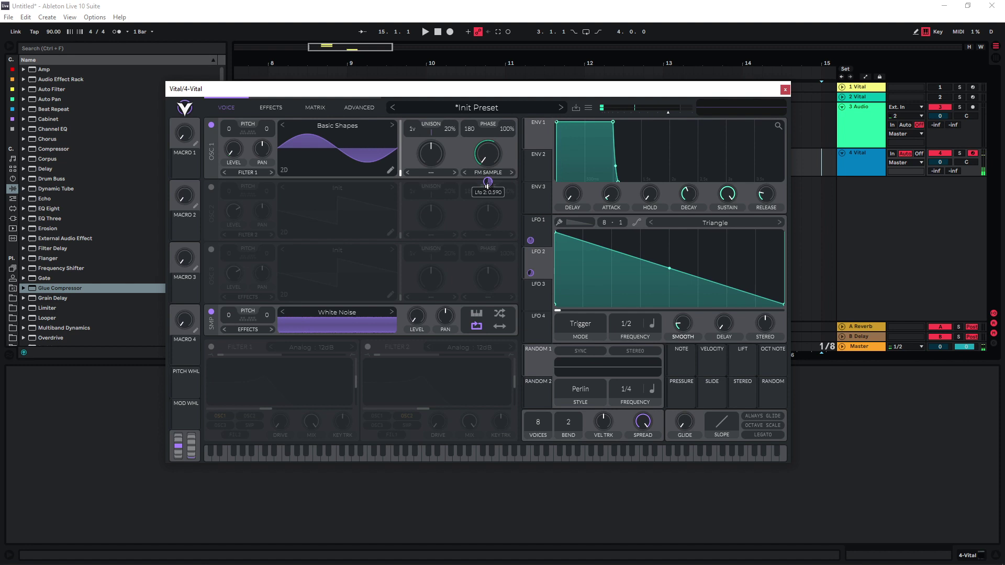
drag(487, 185, 487, 215)
Change the sampler's source to Brown Noise and set LFO 2's modulation depth on the FM amount to 0.380.
click(337, 312)
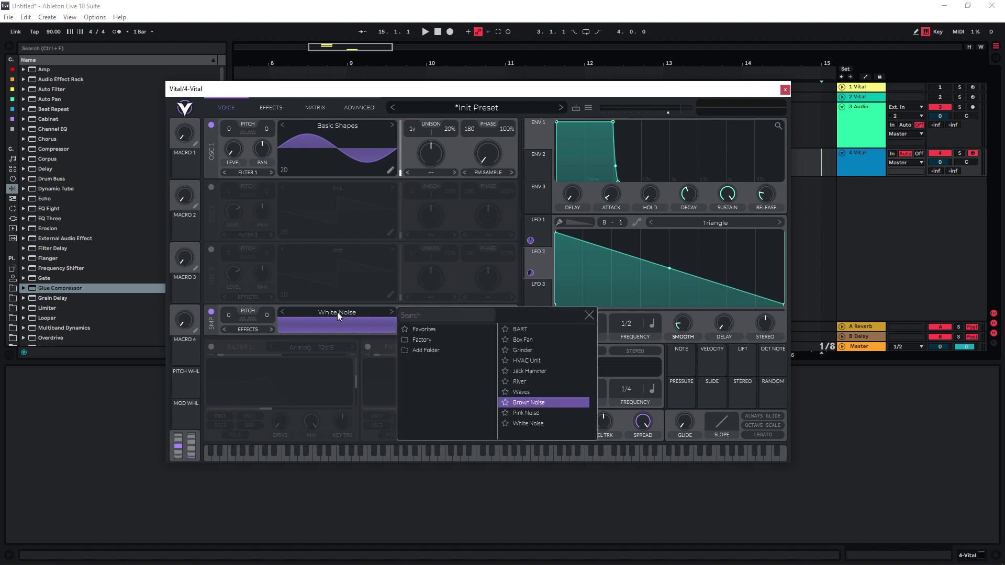
click(542, 401)
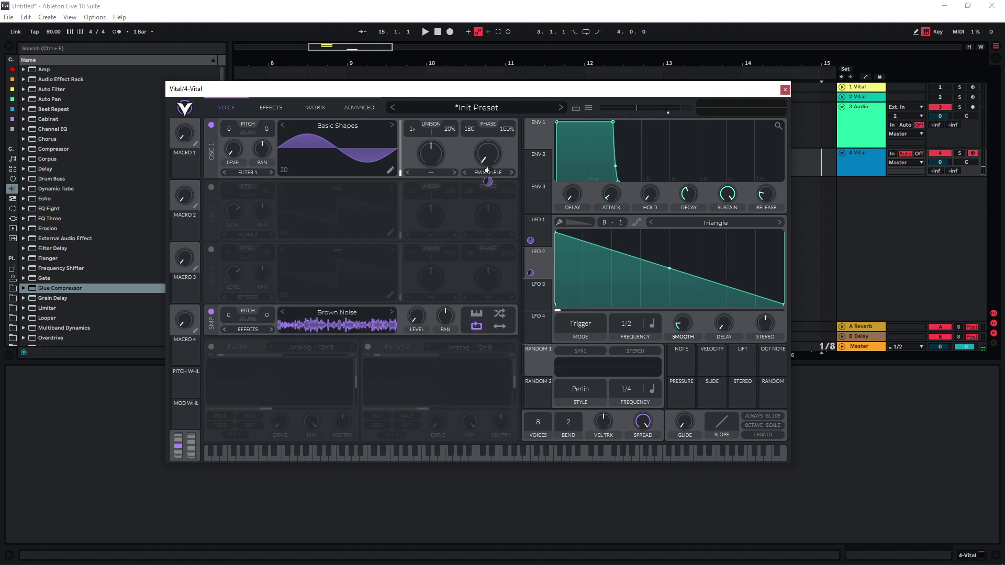
right_click(487, 182)
click(497, 189)
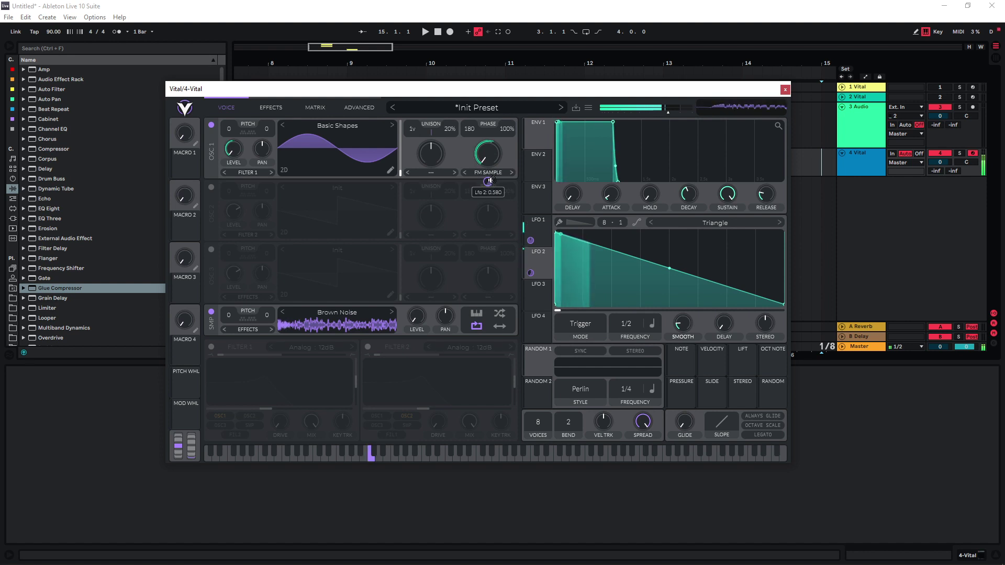
Shape LFO 3 into a very steep decay and use it to modulate the sampler's pitch with a depth of 58.56.
click(534, 295)
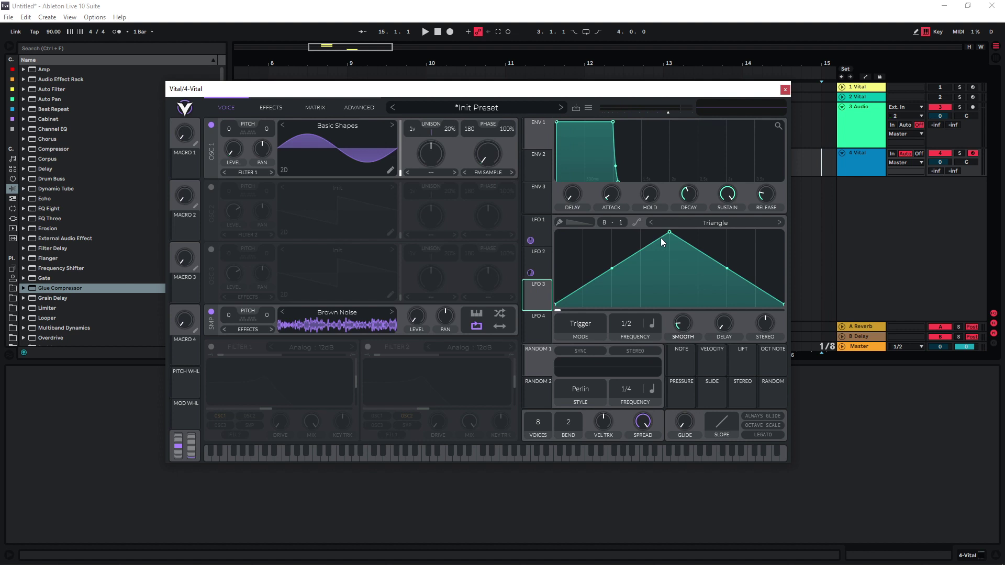
drag(669, 233, 481, 239)
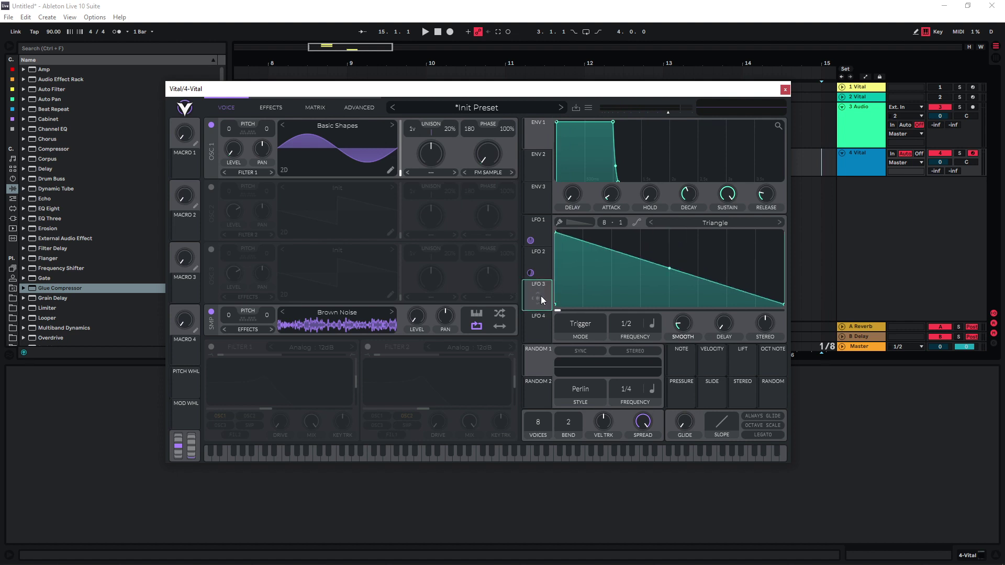
drag(539, 297, 231, 316)
double_click(611, 251)
drag(610, 250, 612, 305)
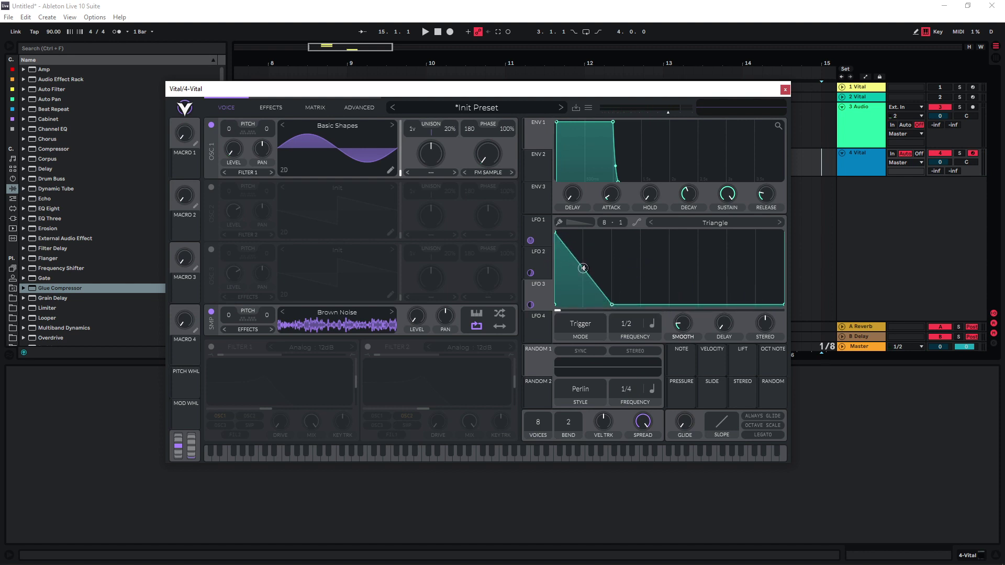
drag(583, 268, 542, 476)
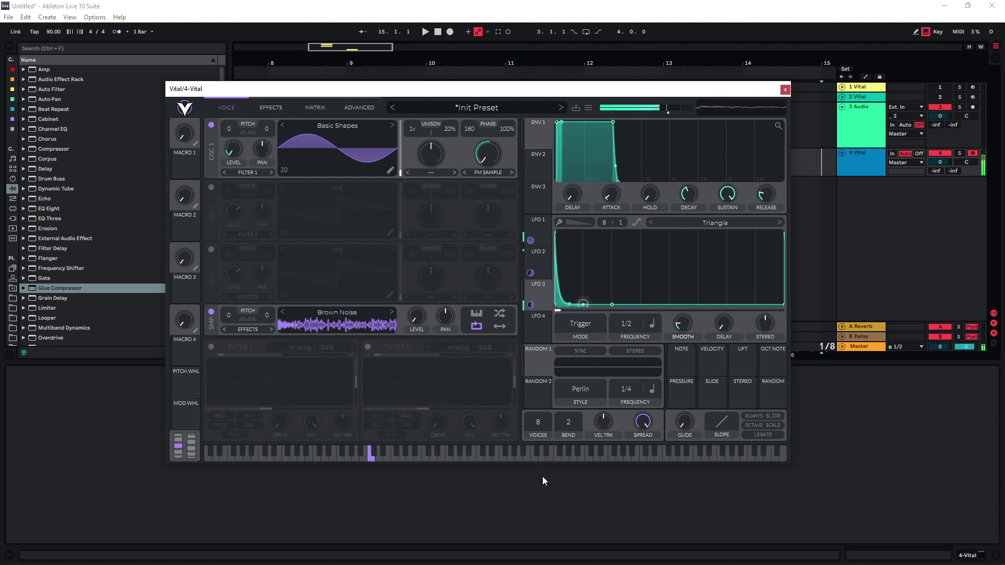
drag(228, 328, 229, 322)
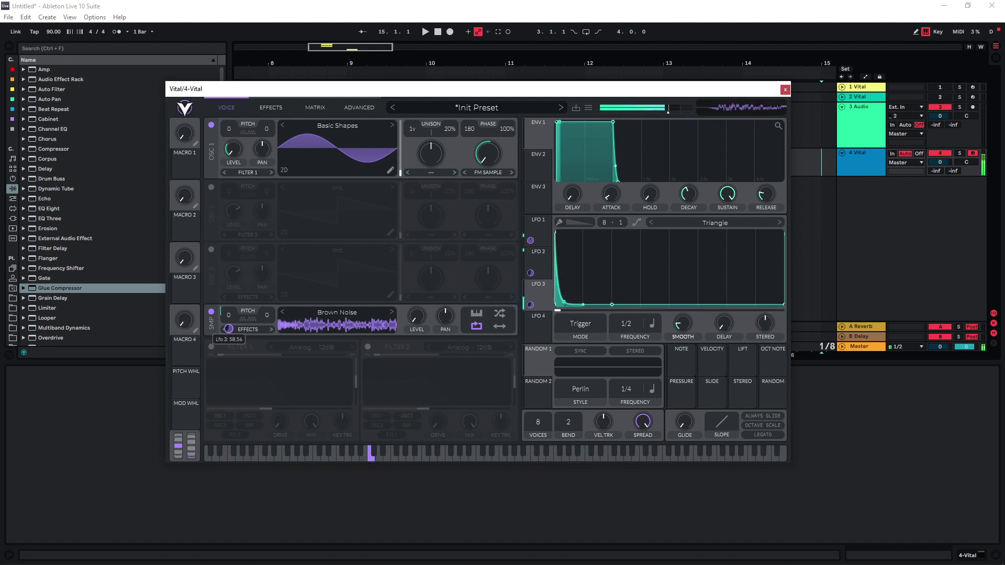
Enable oscillator 2 and load the Basic Shapes wavetable into it.
click(211, 187)
click(340, 189)
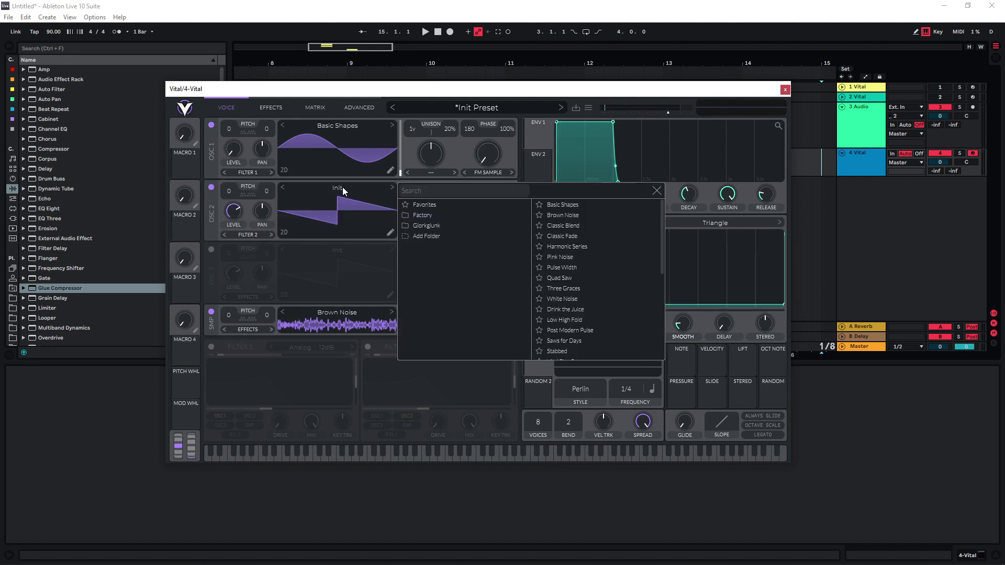
click(579, 204)
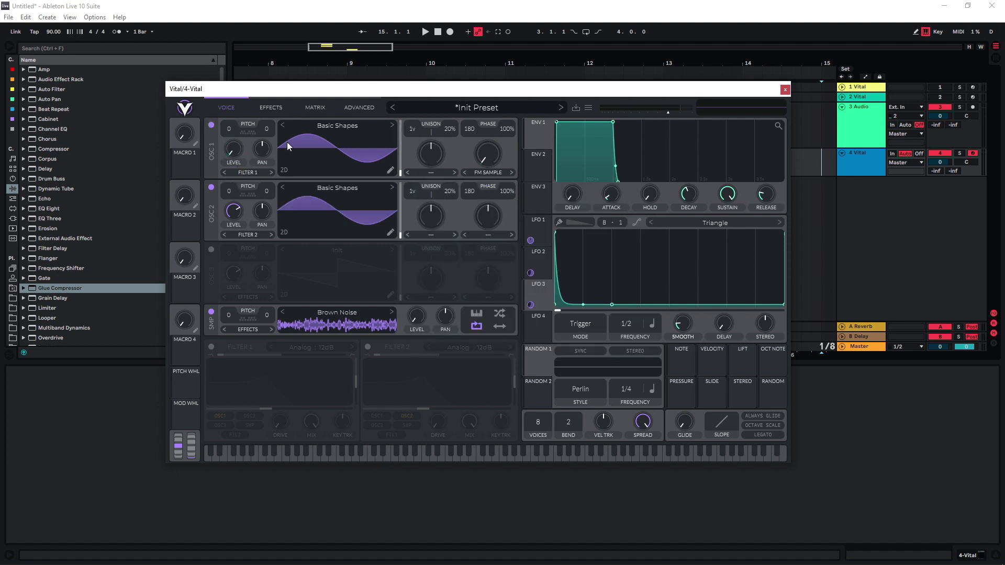
Assign LFO 3 to oscillator 2's pitch and LFO 1 to its level.
drag(530, 304, 230, 197)
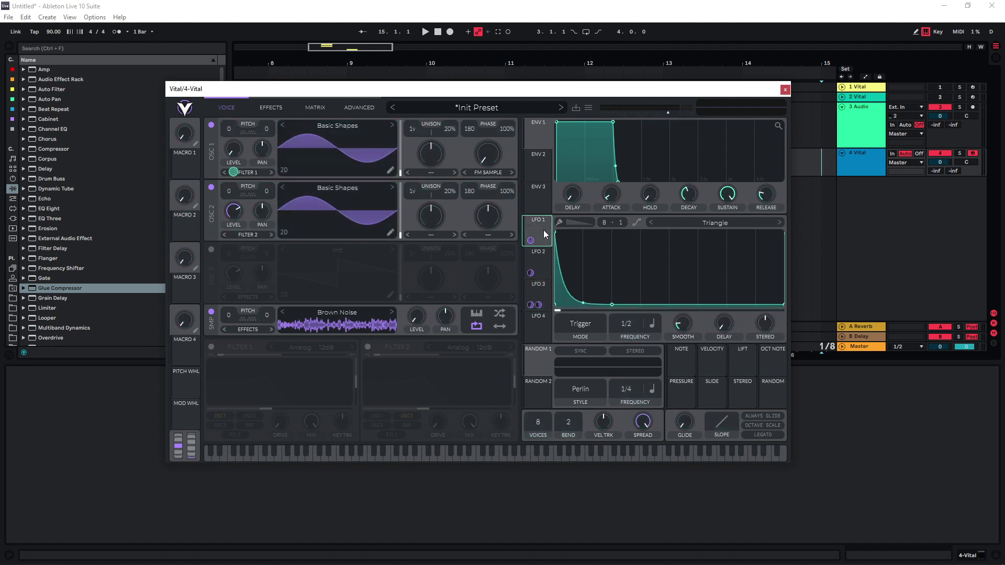
drag(544, 222, 233, 206)
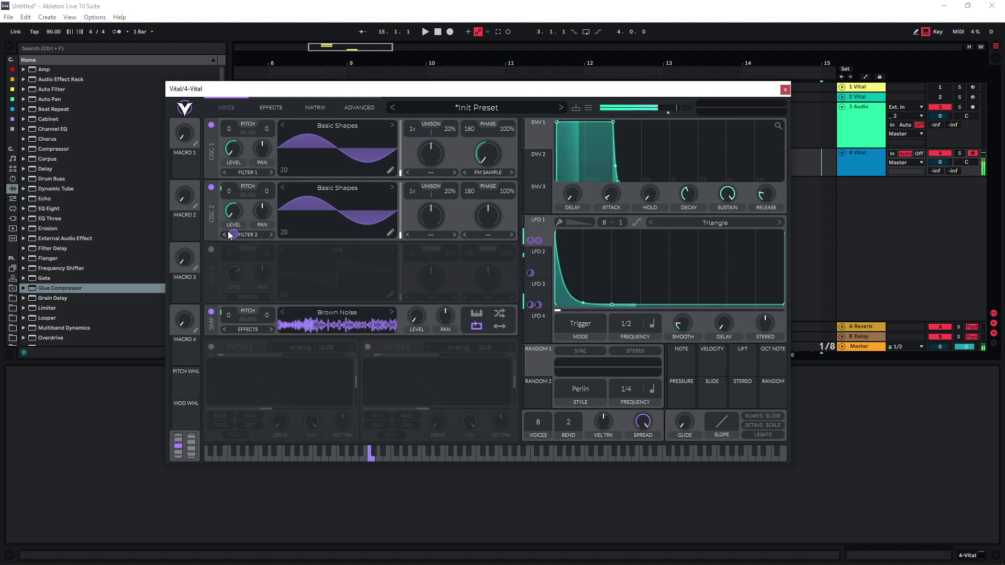
Enable the multiband compressor and the Soft Clip distortion, and raise the distortion drive.
click(271, 107)
click(212, 161)
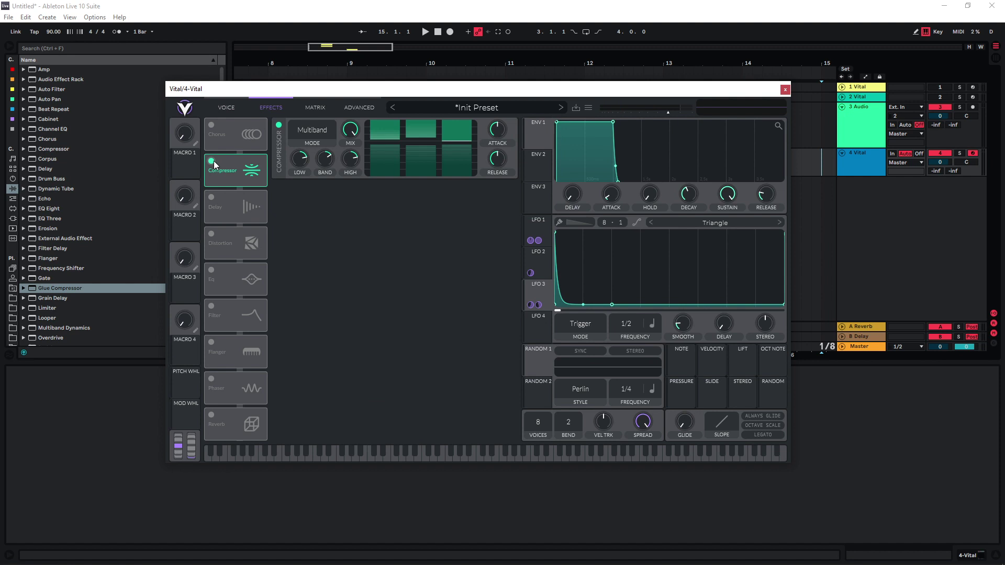
click(211, 233)
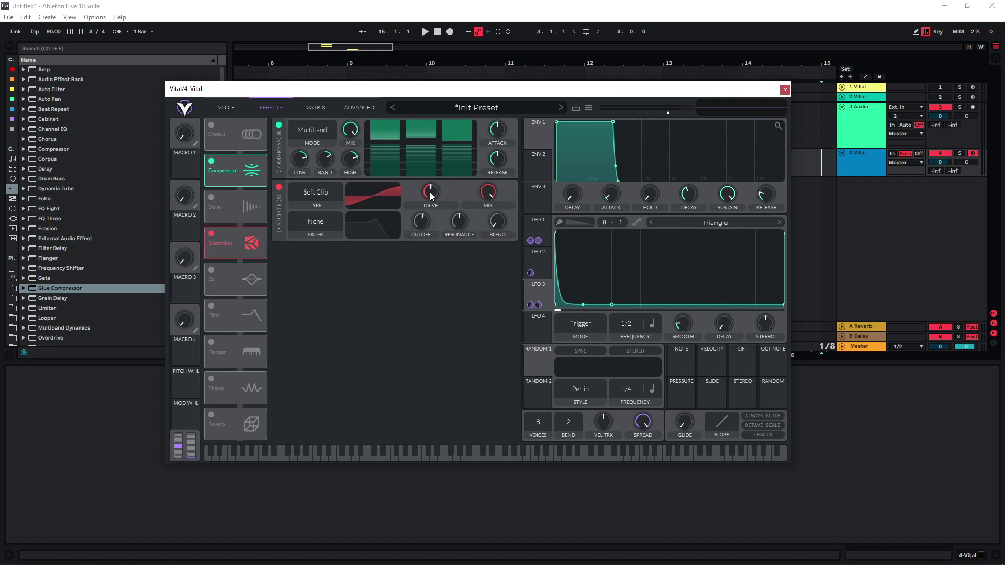
drag(429, 192, 426, 169)
Enable the EQ, boost the low and high shelves, and cut the mid band to -1.736 dB at 65.15 semitones.
click(217, 279)
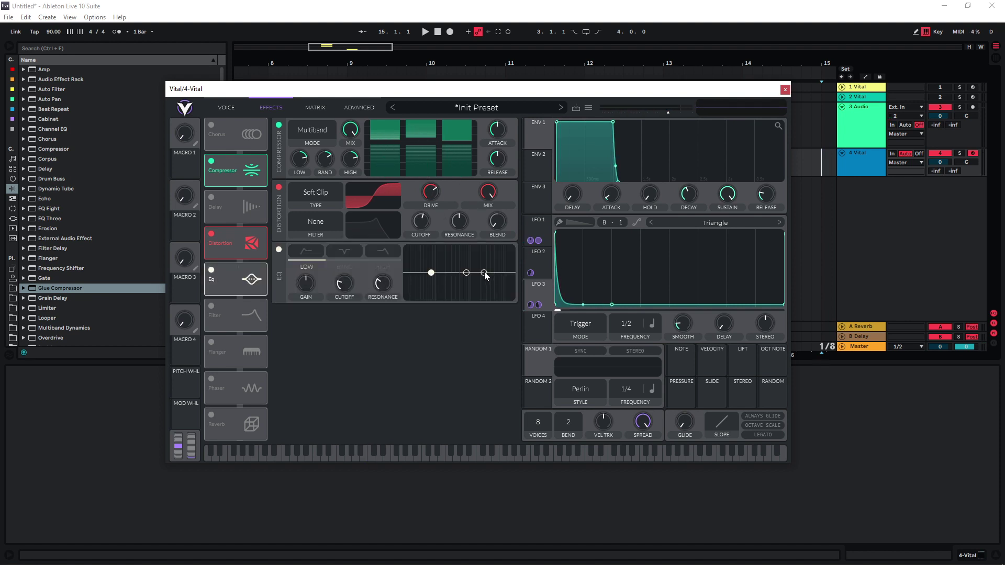
drag(482, 271, 430, 260)
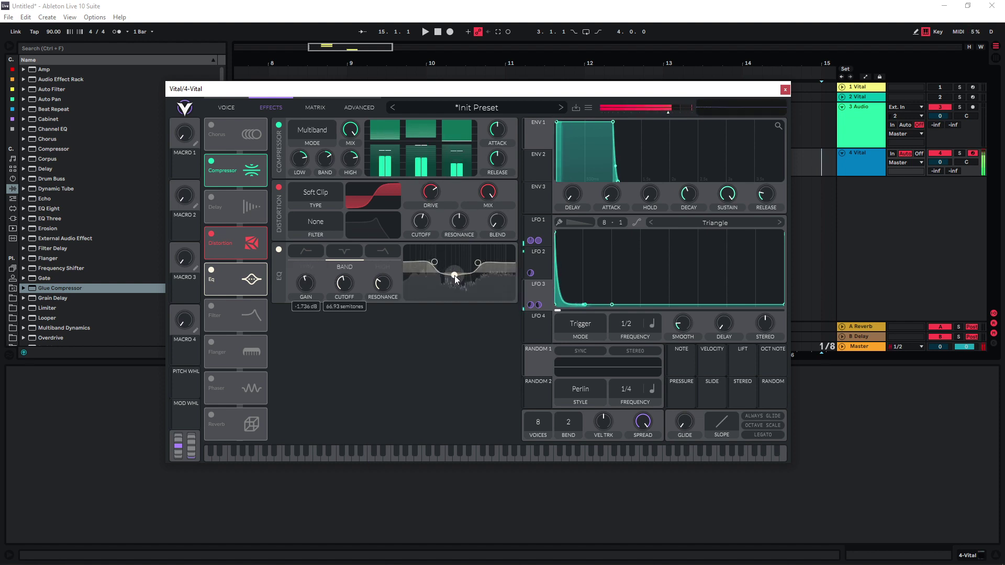
drag(454, 275, 453, 275)
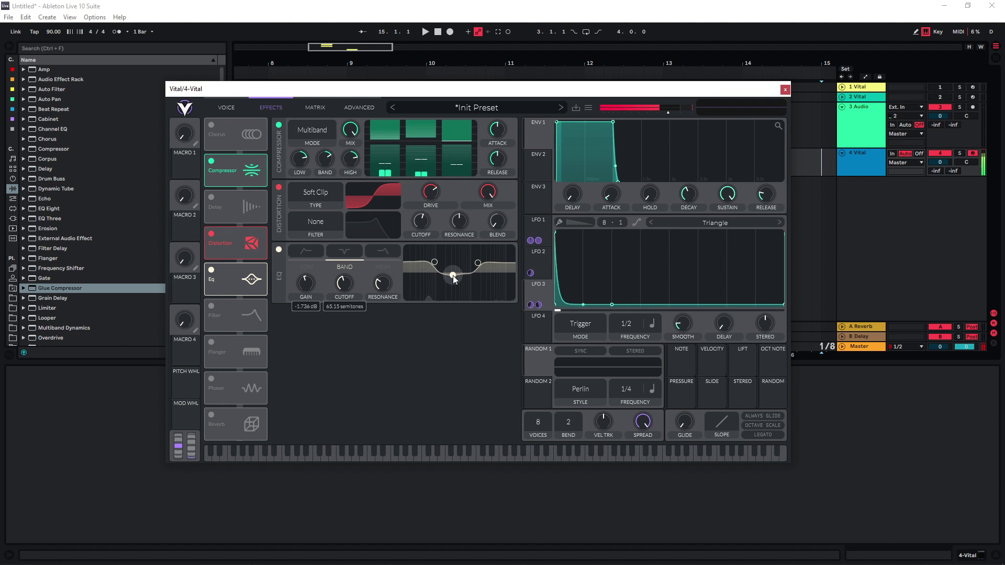
Enable the reverb and lower its high-shelf gain to darken the tail.
click(211, 415)
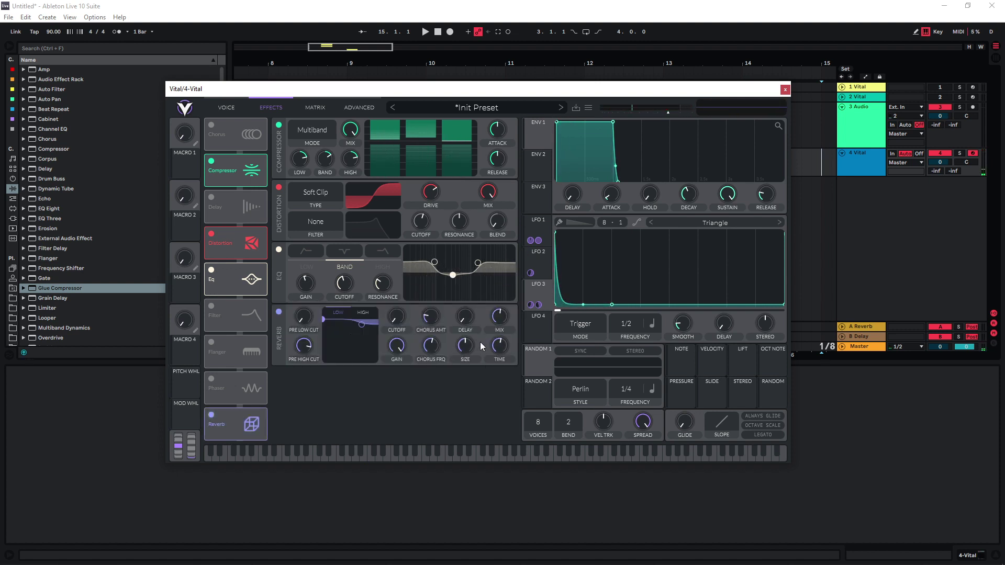
drag(361, 324, 363, 347)
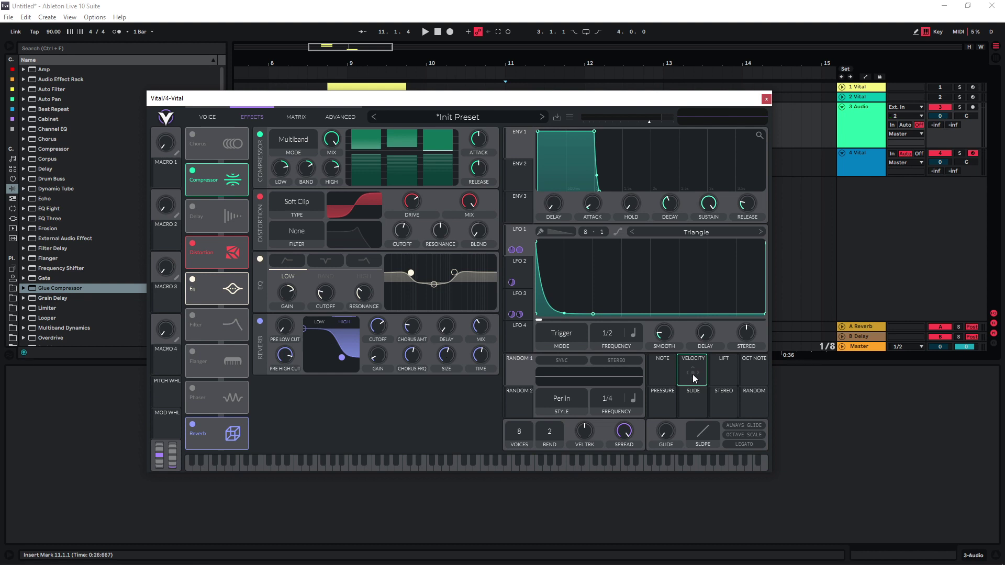
Assign velocity to the EQ's low-band gain and high-band gain, with a depth of 7.708 on the high band.
drag(692, 375, 288, 337)
click(361, 269)
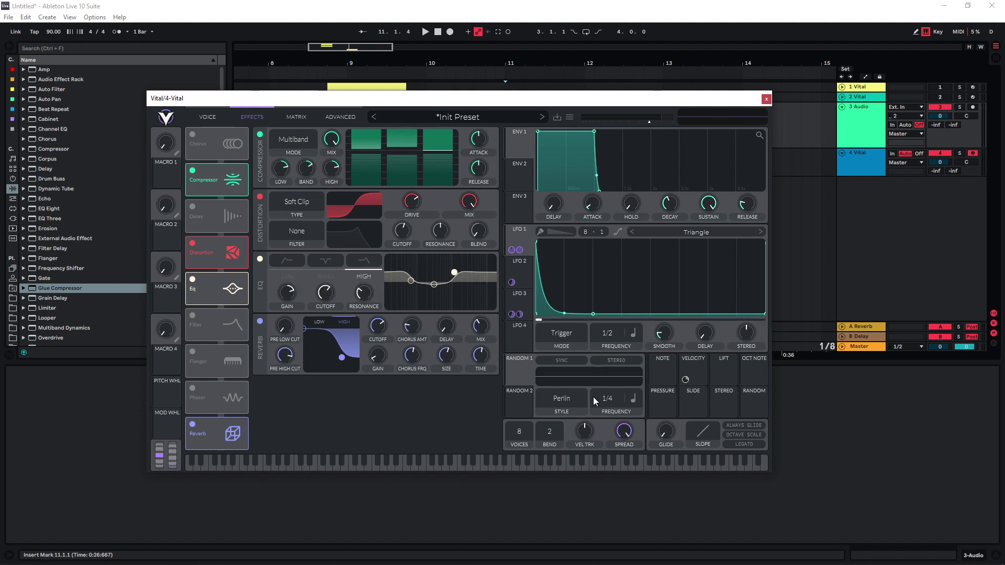
drag(695, 368, 286, 313)
mouse_move(286, 317)
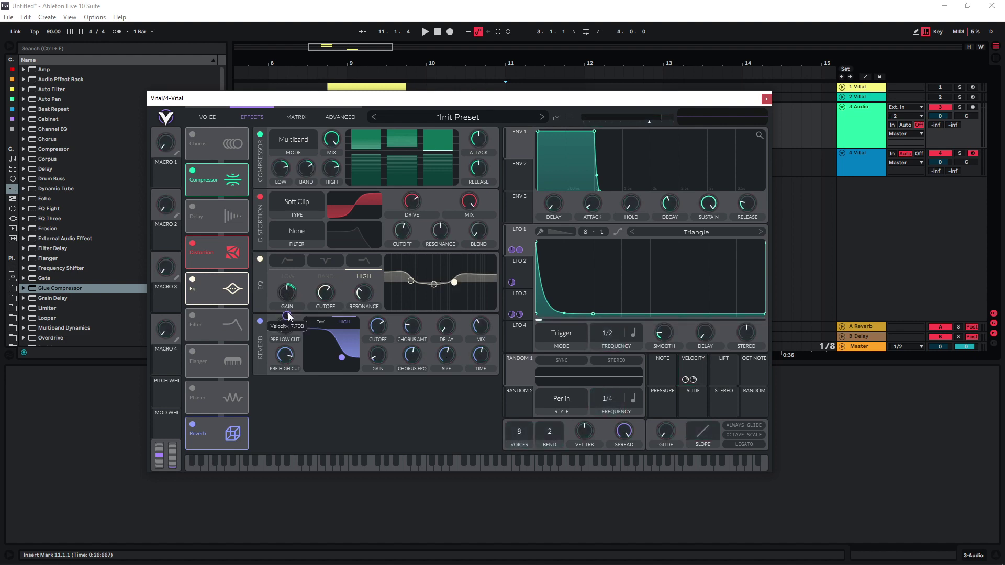
Play the rising-velocity MIDI clip at bar 11 to audition the velocity modulation, keeping its notes in view.
click(530, 152)
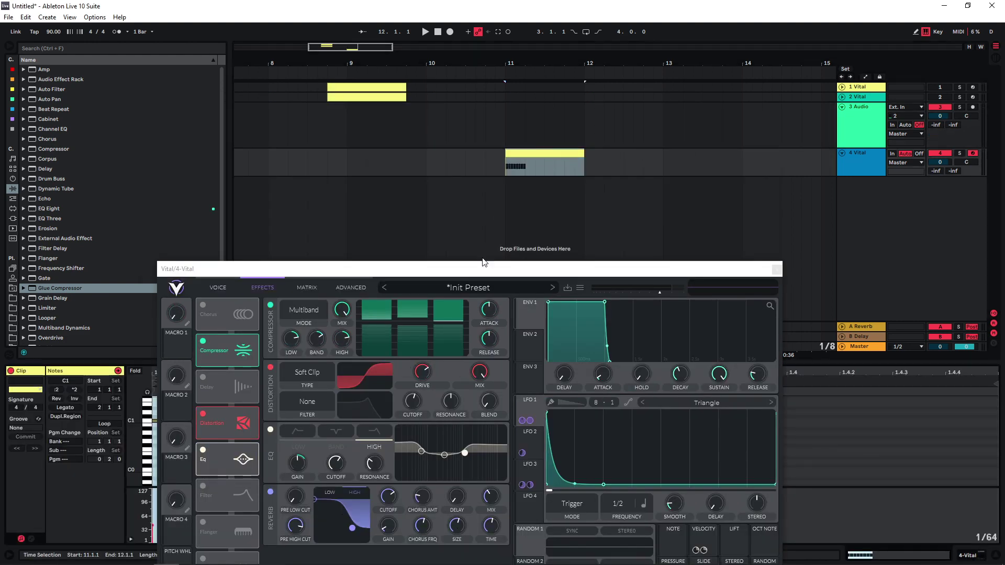
drag(483, 263, 871, 60)
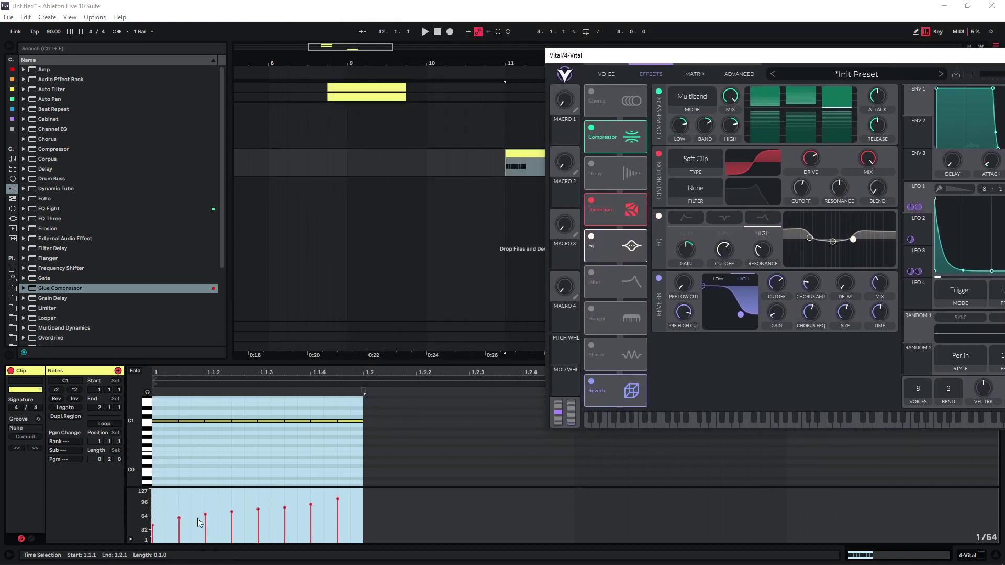
key(space)
key(space)
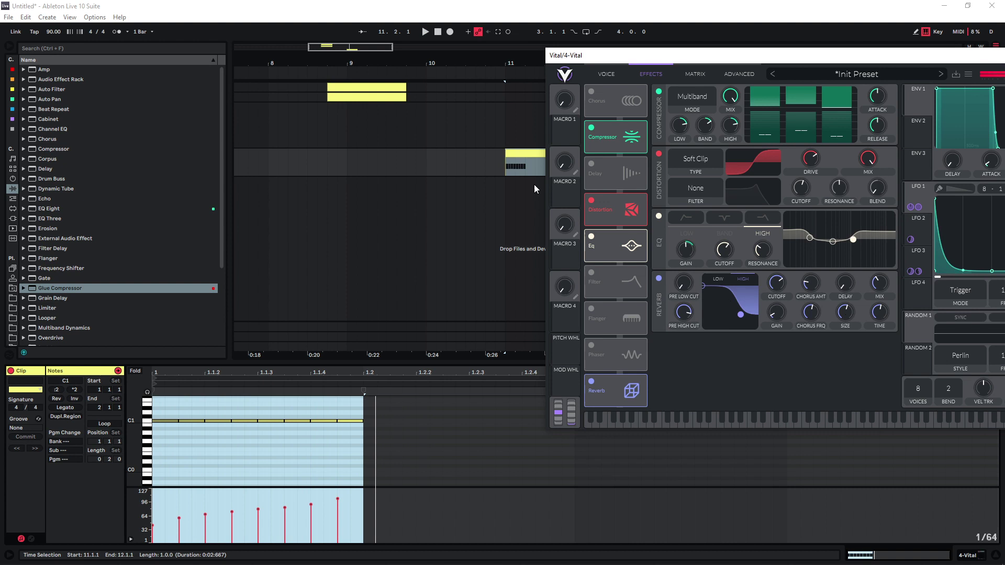
Replay the clip and set the velocity modulation depth on the EQ's low-band gain to 14.65.
drag(659, 64, 480, 120)
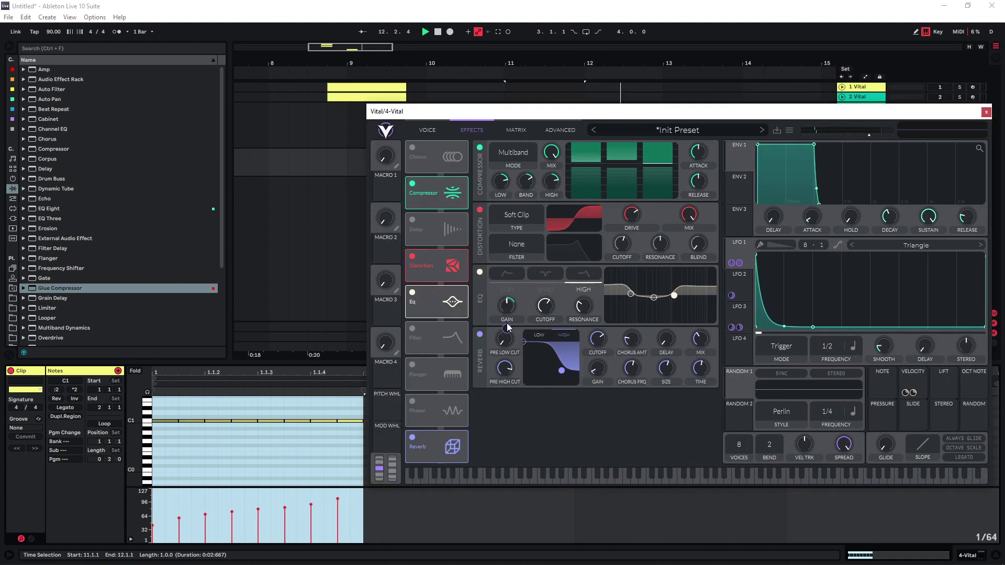
key(space)
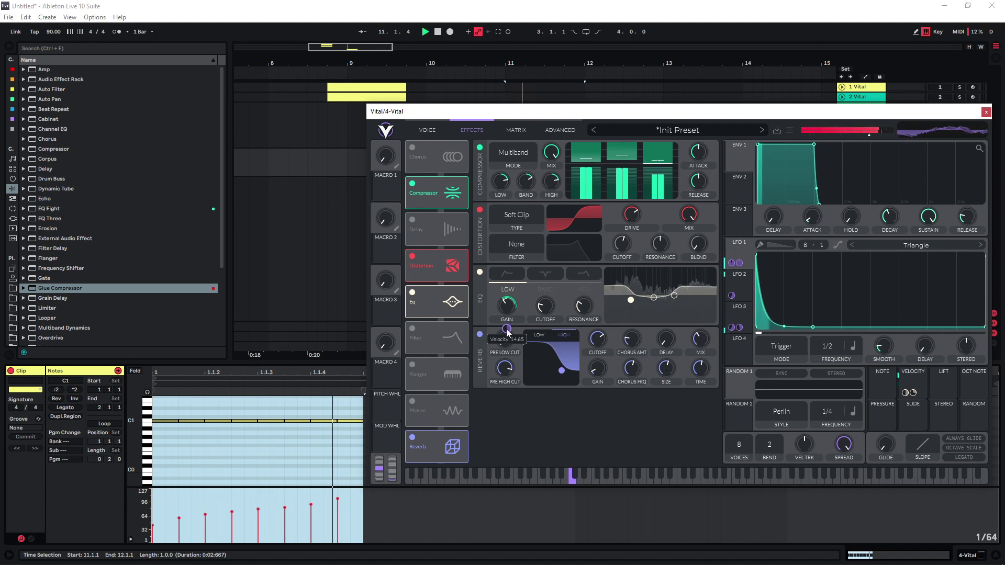
key(space)
Assign velocity to the compressor's high-band gain.
drag(907, 392, 550, 157)
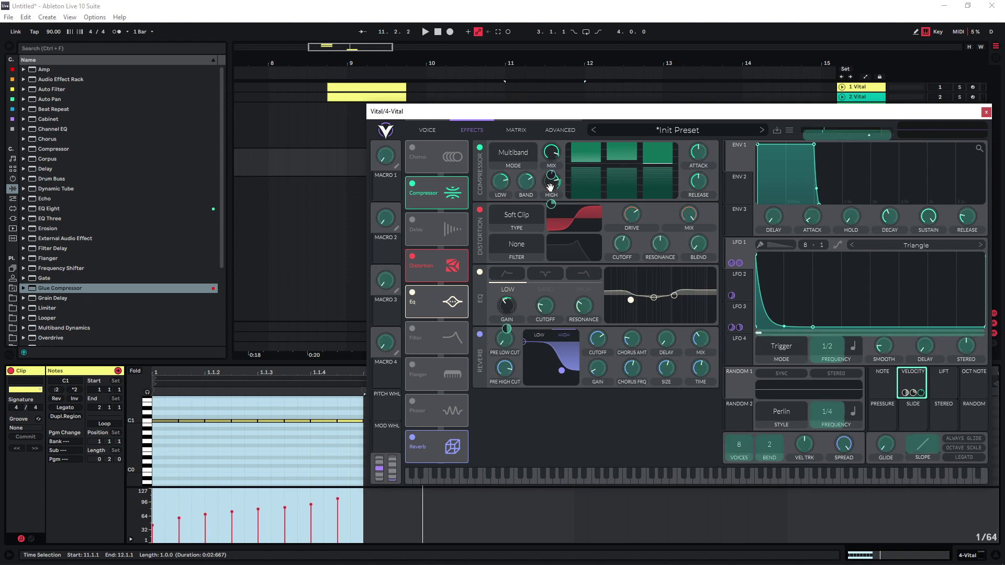
drag(549, 187, 552, 189)
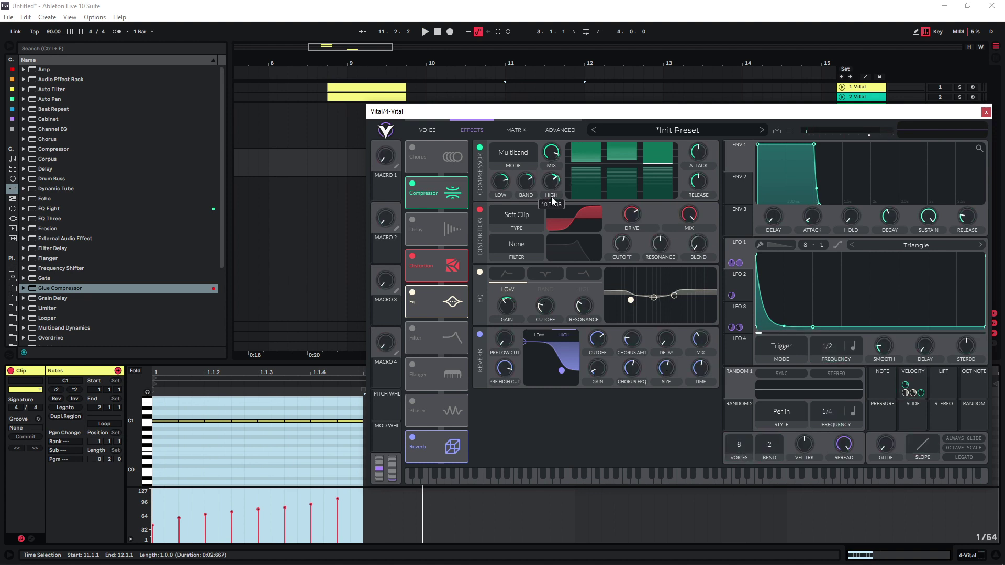
Play the clip and set oscillator 2's unison to 3 voices with 15% detune.
key(space)
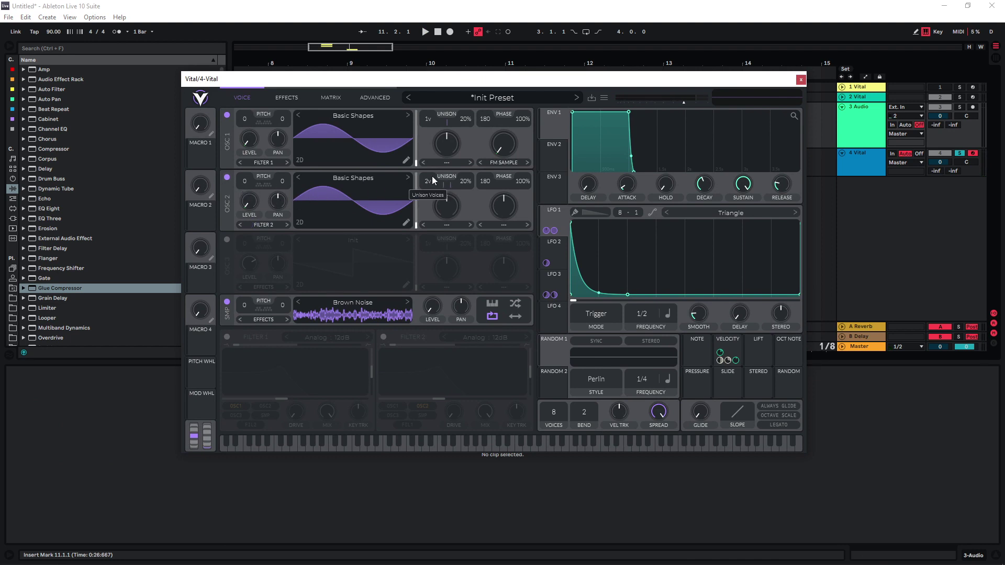
key(space)
drag(431, 176, 466, 189)
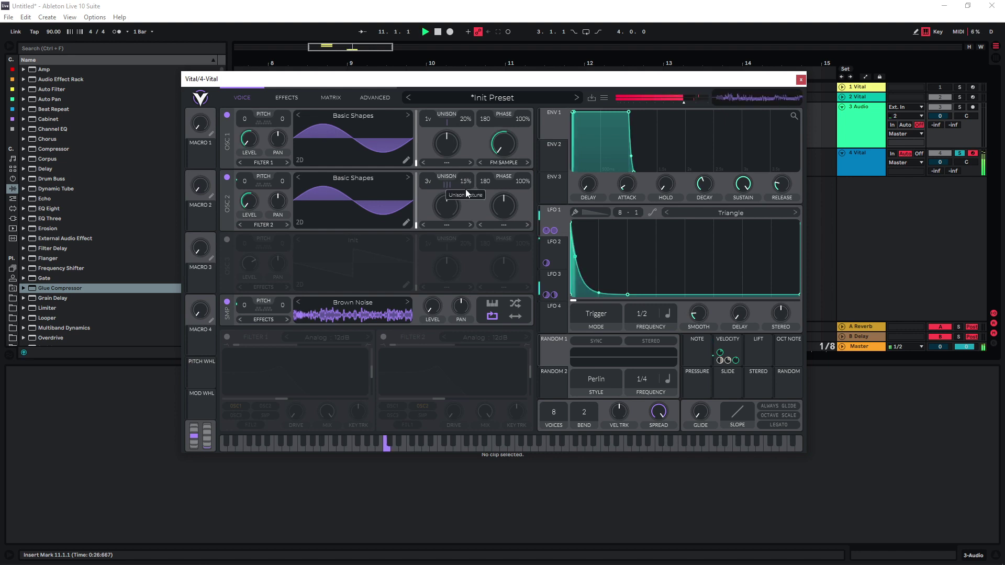
Raise the EQ's low-band gain and set the reverb's high shelf to 82.96 semitones and -4.574 dB during playback.
click(286, 98)
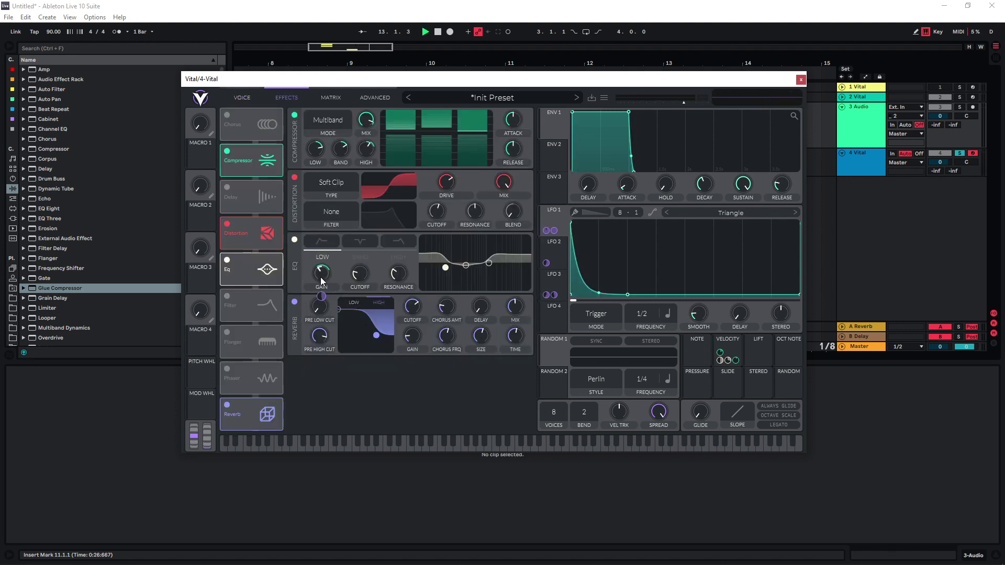
drag(321, 278, 322, 262)
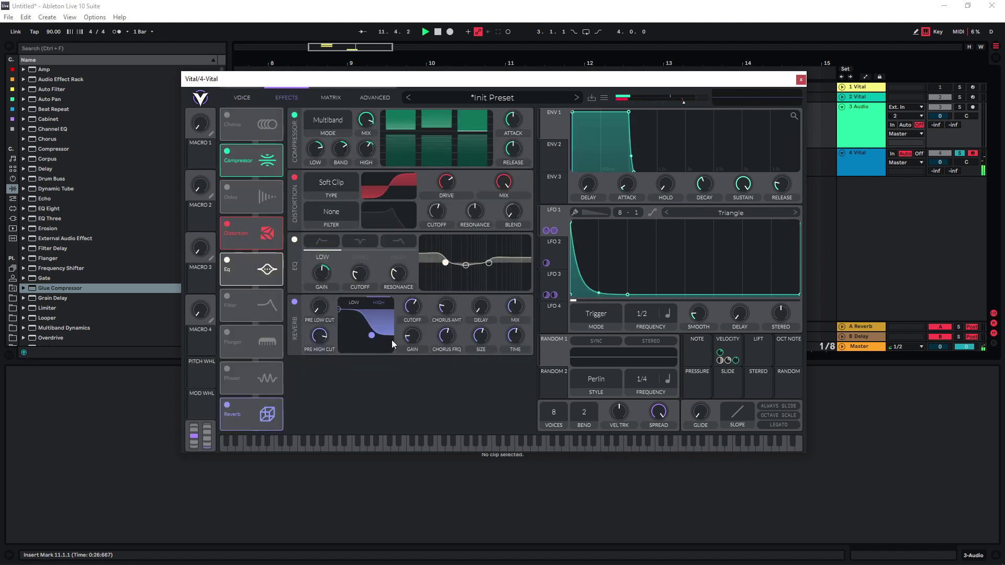
drag(372, 332, 375, 333)
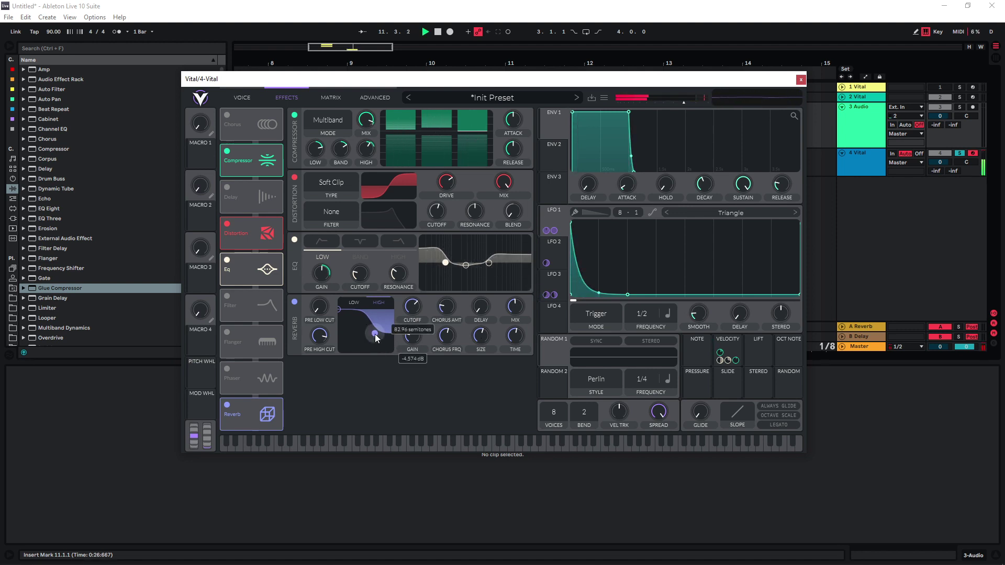
key(space)
Enable soft clipping on the Vital track's Glue Compressor with a -5.08 dB threshold, and lower its makeup gain during playback.
double_click(856, 163)
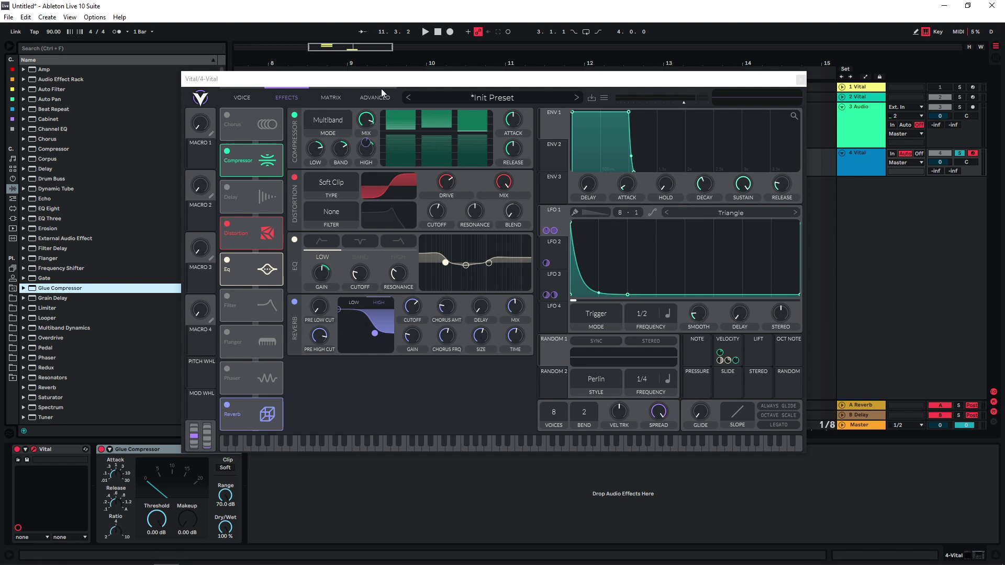
drag(383, 85, 383, 74)
click(225, 467)
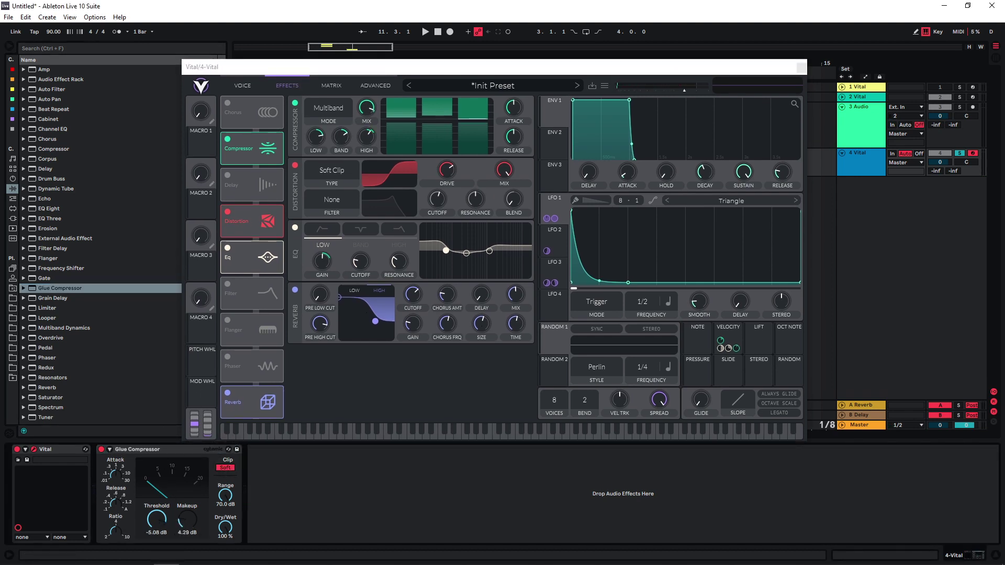
key(space)
drag(188, 523, 188, 529)
key(space)
Lower the EQ's high-band gain in Vital while auditioning the clip.
key(space)
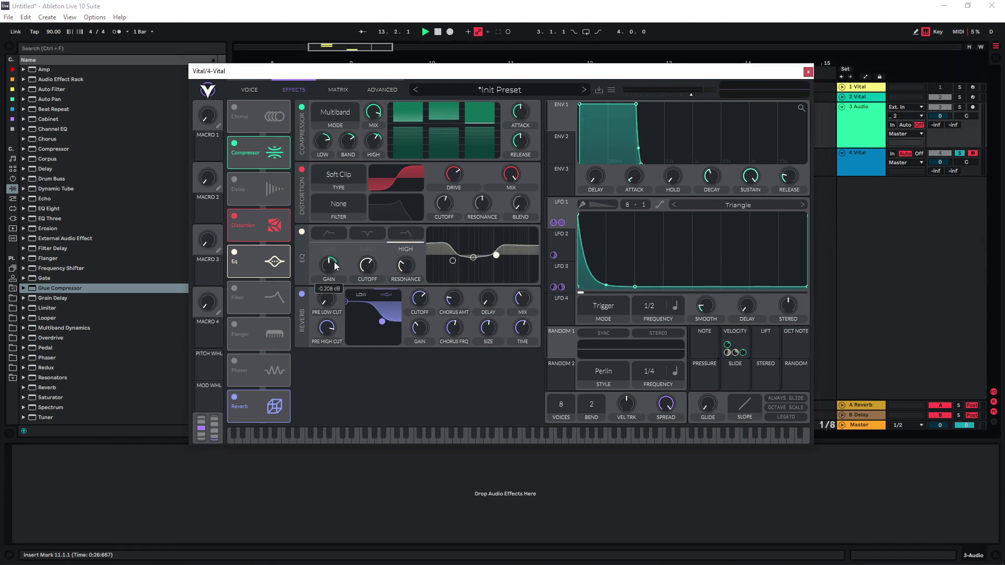
drag(336, 267, 331, 290)
key(space)
key(space)
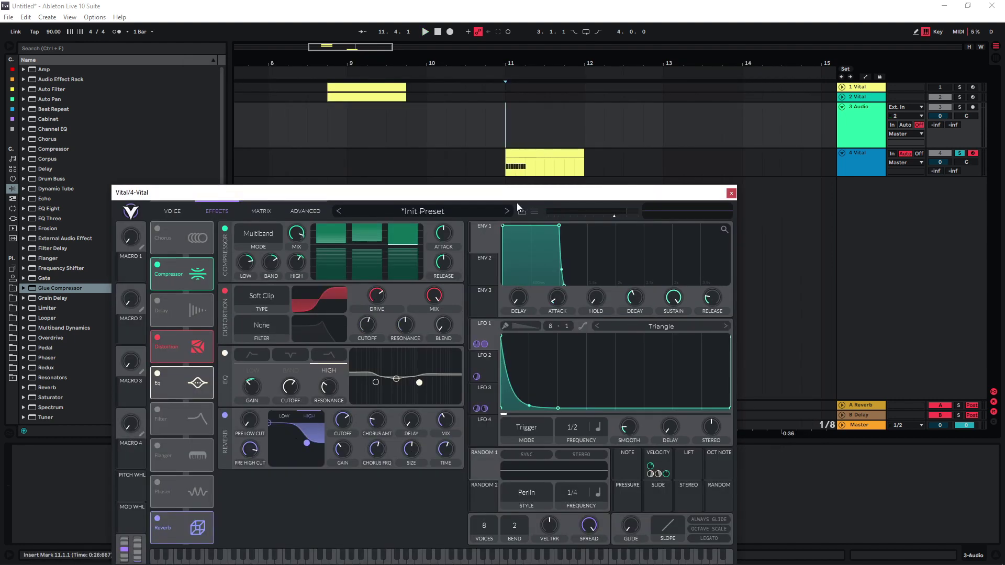
Move the Vital window up until it is fully visible and replay the clip to audition the sound.
drag(516, 194, 515, 95)
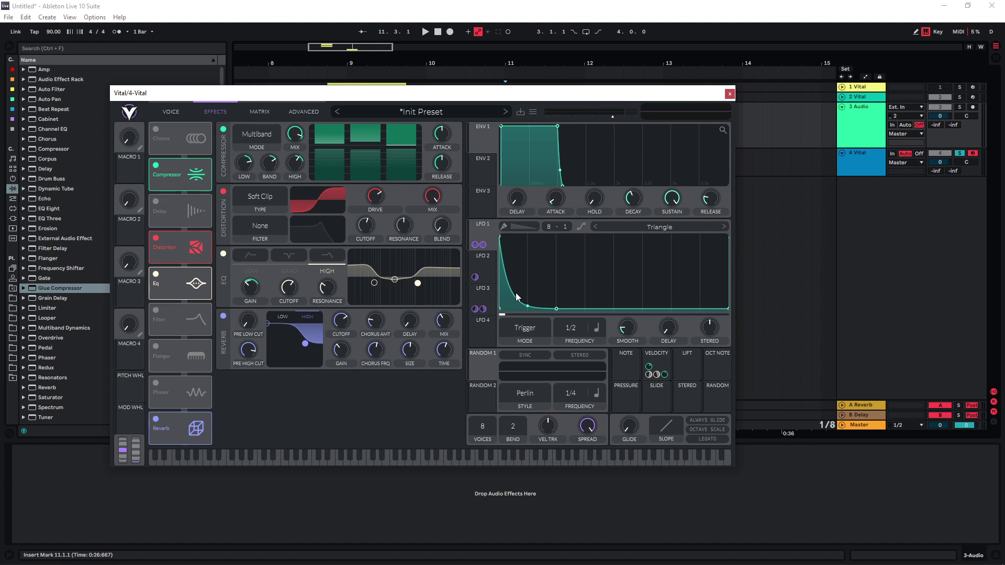
key(space)
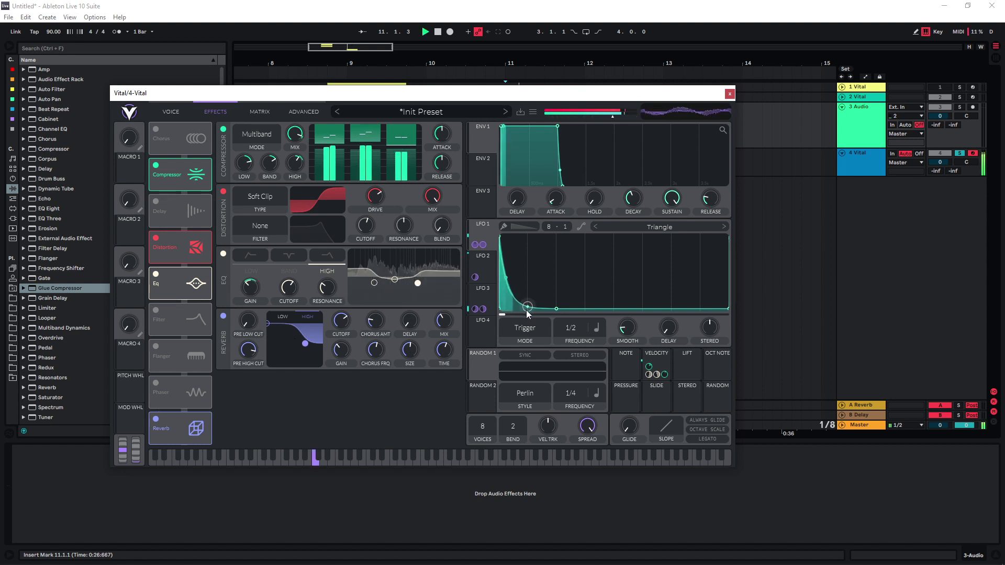